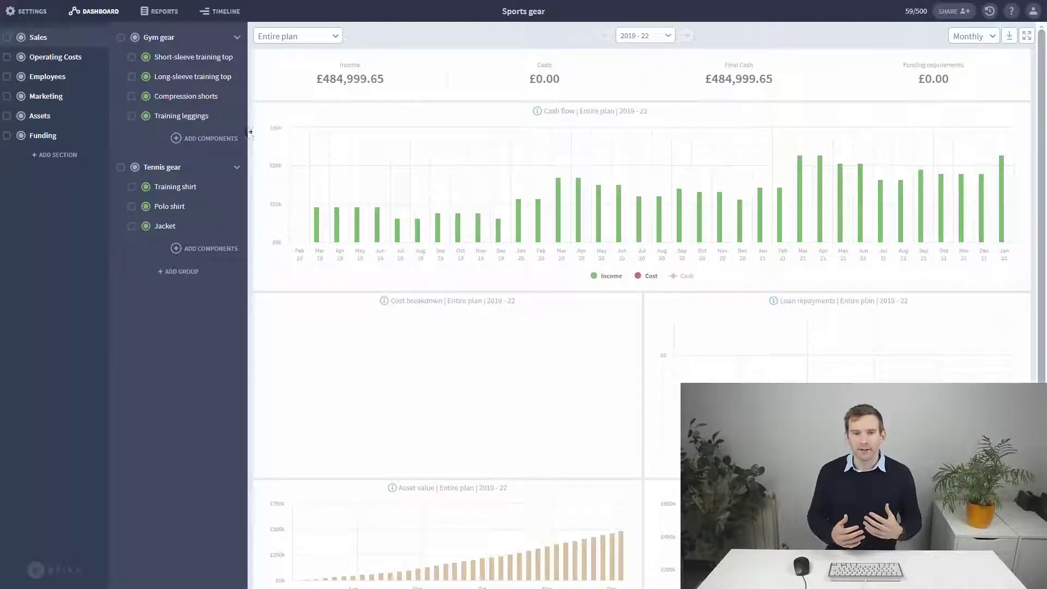
- Open the component picker for the Gym gear group from the dashboard
{"action": "left_click", "coordinate": [200, 140]}
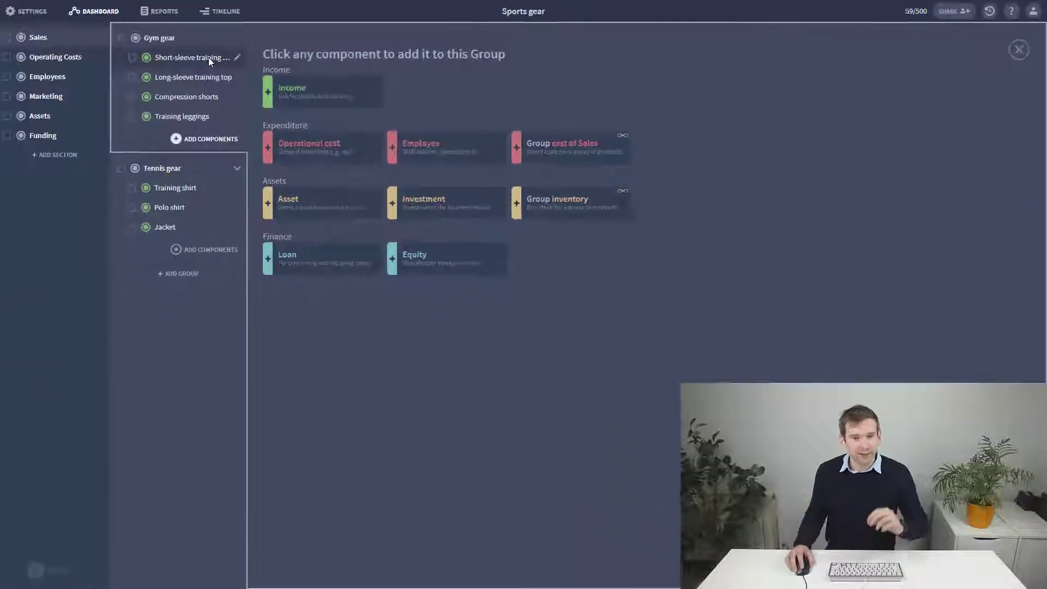
- Add a Cost of Sales component to Short-sleeve training top and open its settings
{"action": "left_click", "coordinate": [208, 57]}
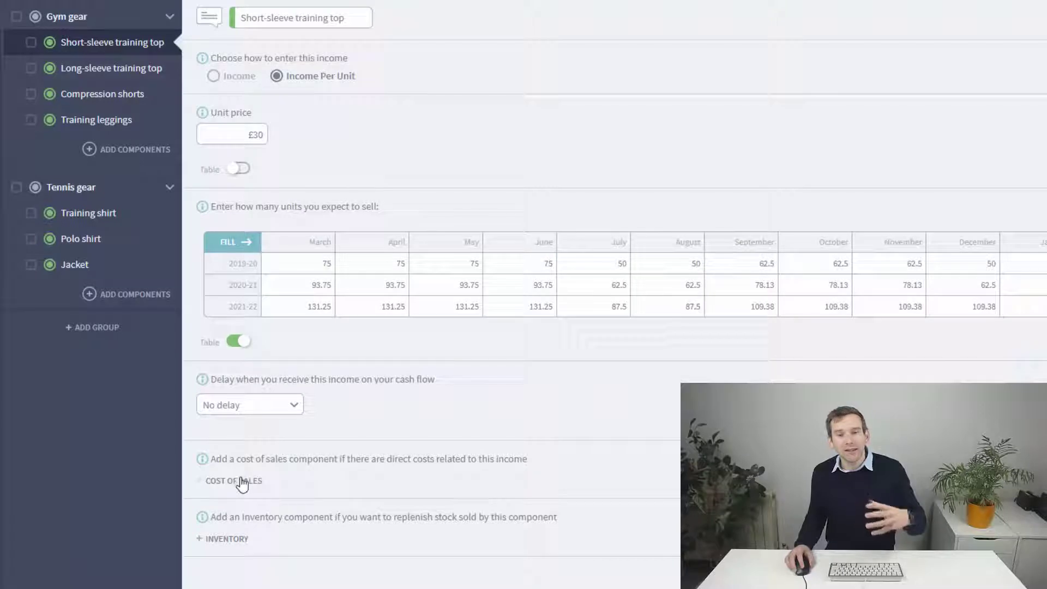
{"action": "left_click", "coordinate": [241, 482]}
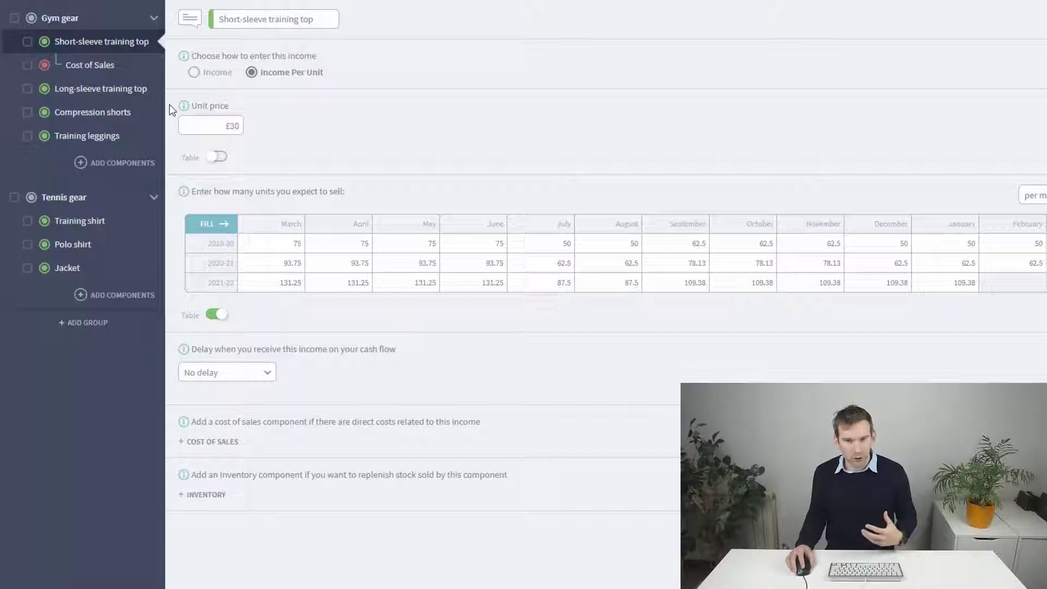
{"action": "left_click", "coordinate": [135, 71]}
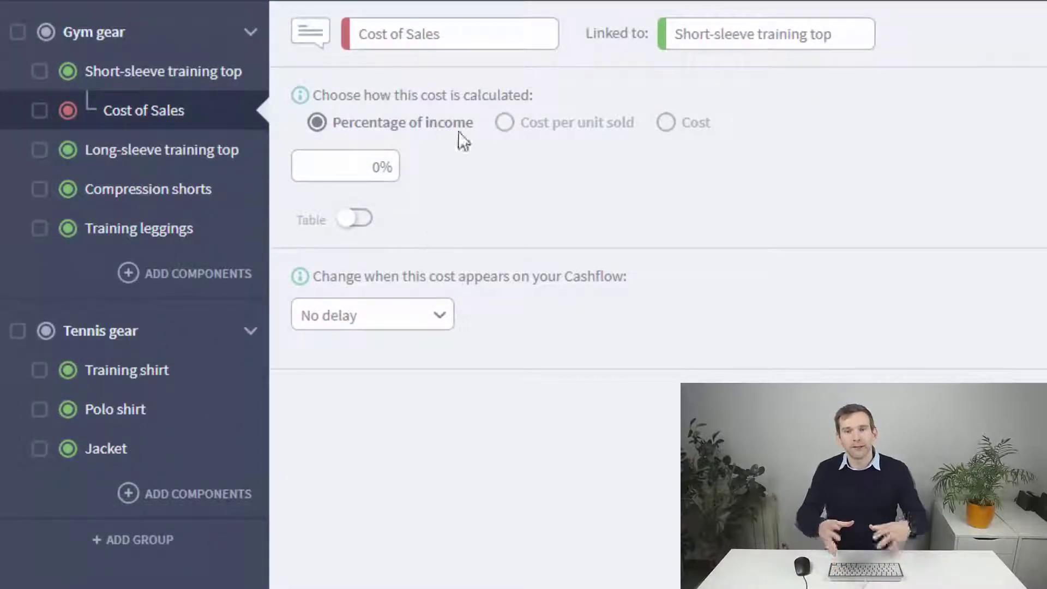
- Set Cost of Sales to 30% of income, then switch to £15 per unit sold
{"action": "left_click", "coordinate": [350, 168]}
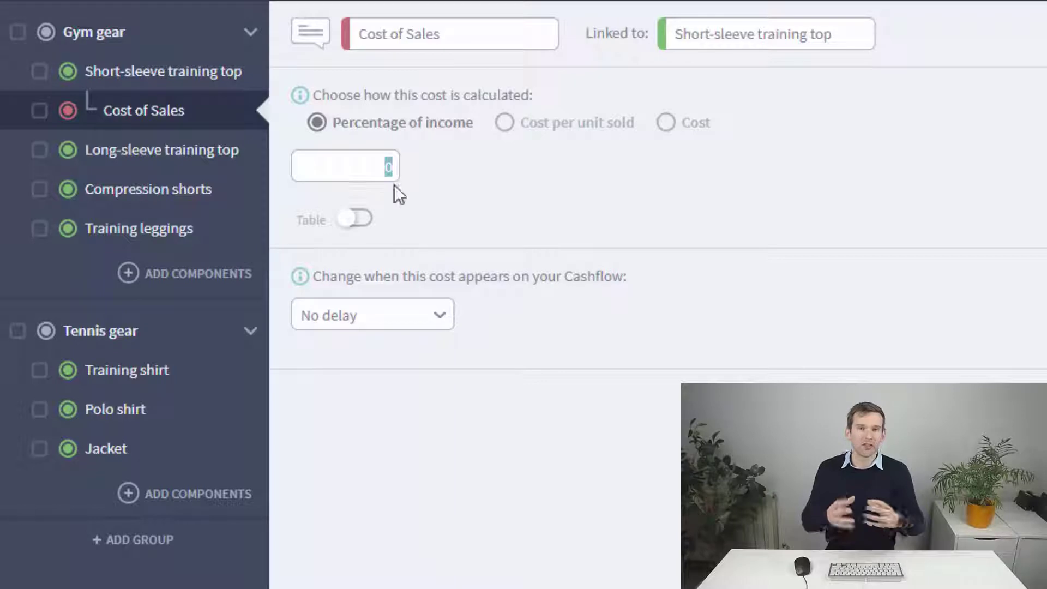
{"action": "type", "text": "30"}
{"action": "left_click", "coordinate": [470, 189]}
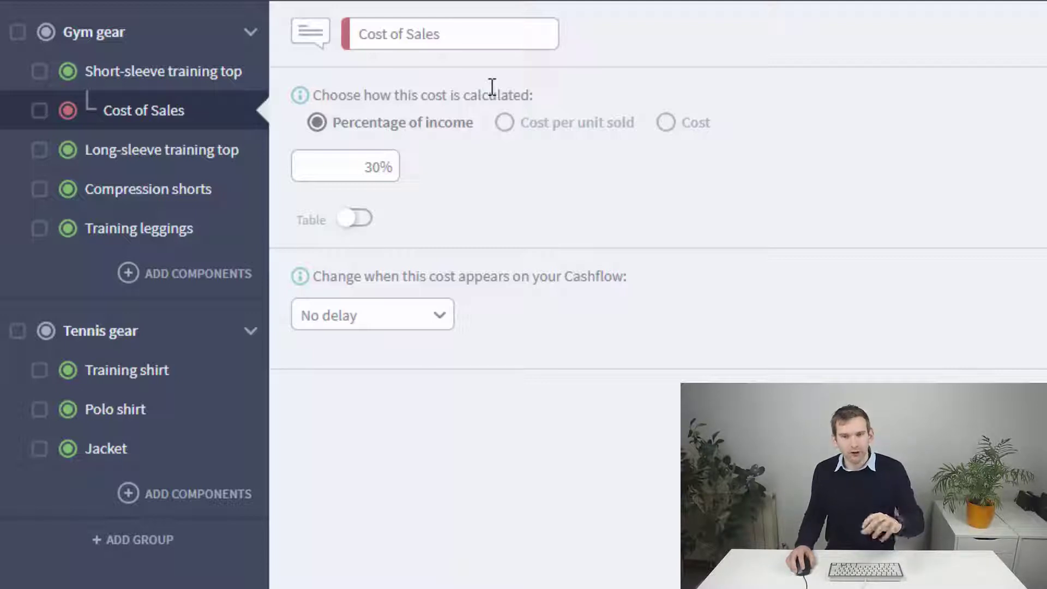
{"action": "left_click", "coordinate": [505, 123]}
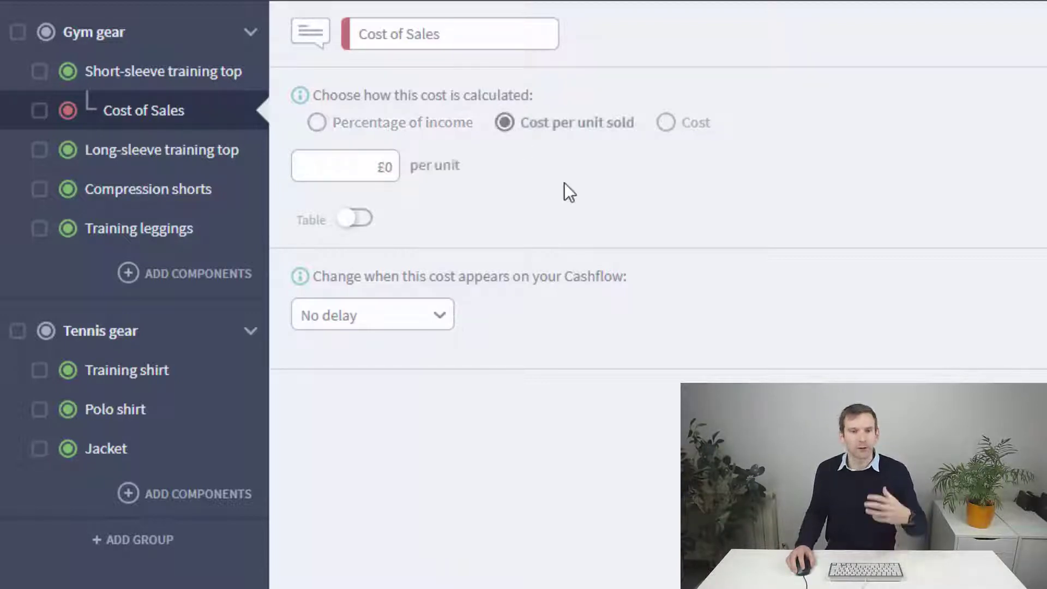
{"action": "left_click", "coordinate": [362, 166]}
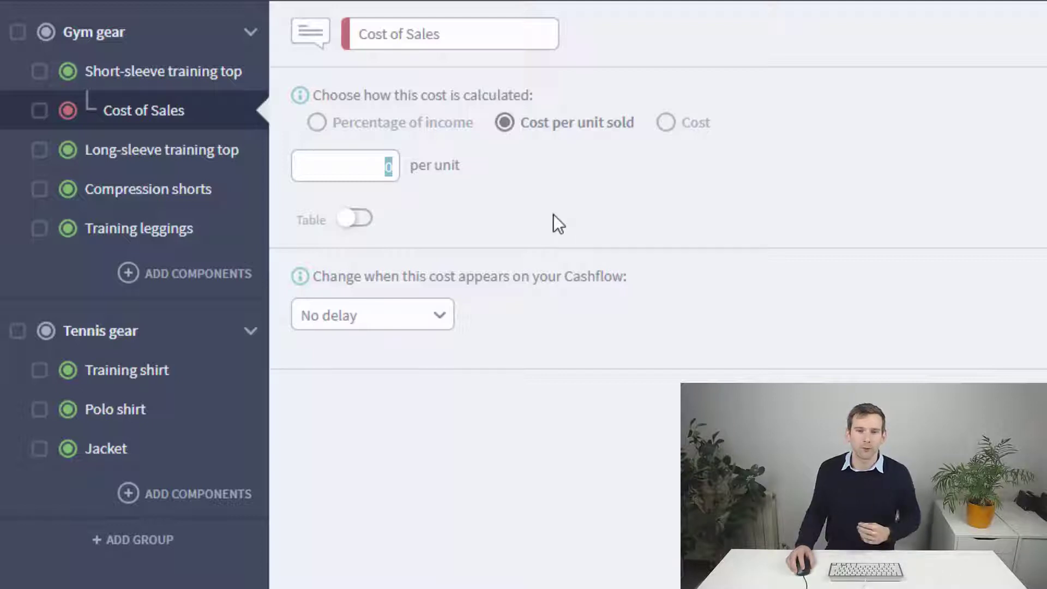
{"action": "type", "text": "15"}
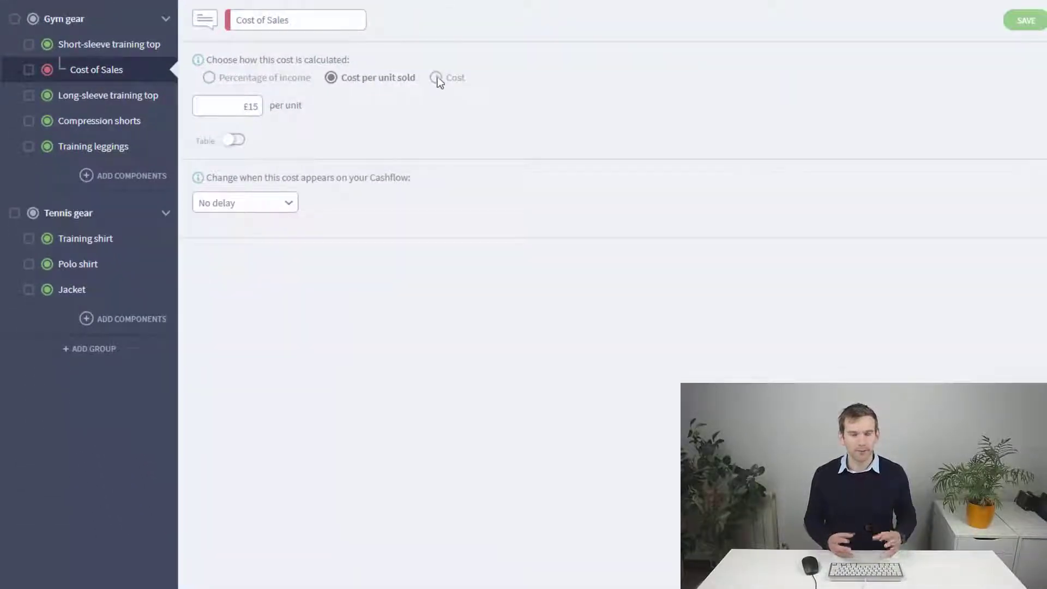
- Try monthly fixed costs (£500 June, £9,000 July), then revert to £15 per unit and save
{"action": "left_click", "coordinate": [437, 78]}
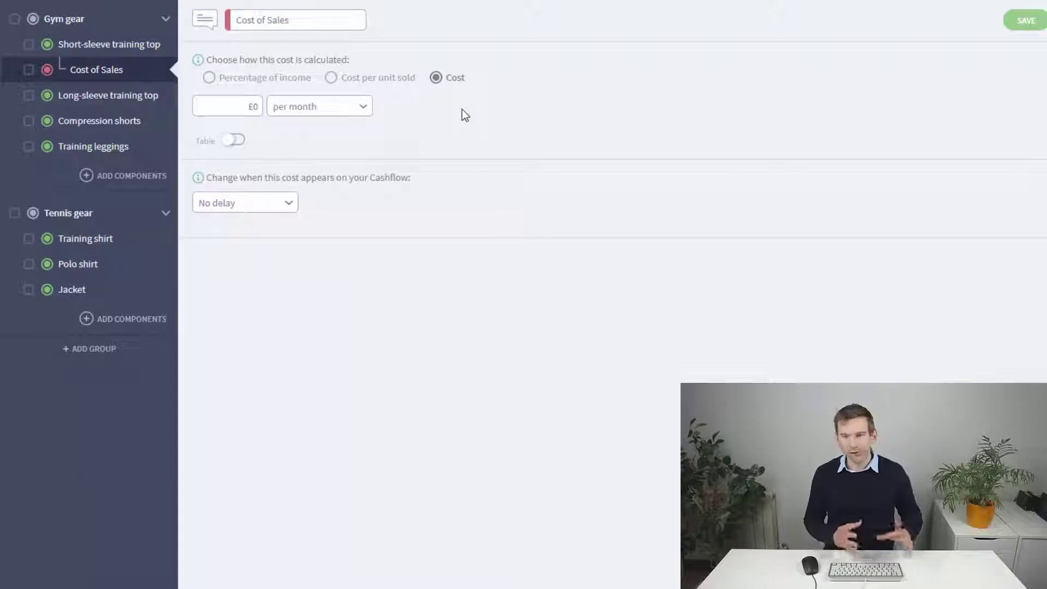
{"action": "left_click", "coordinate": [243, 141]}
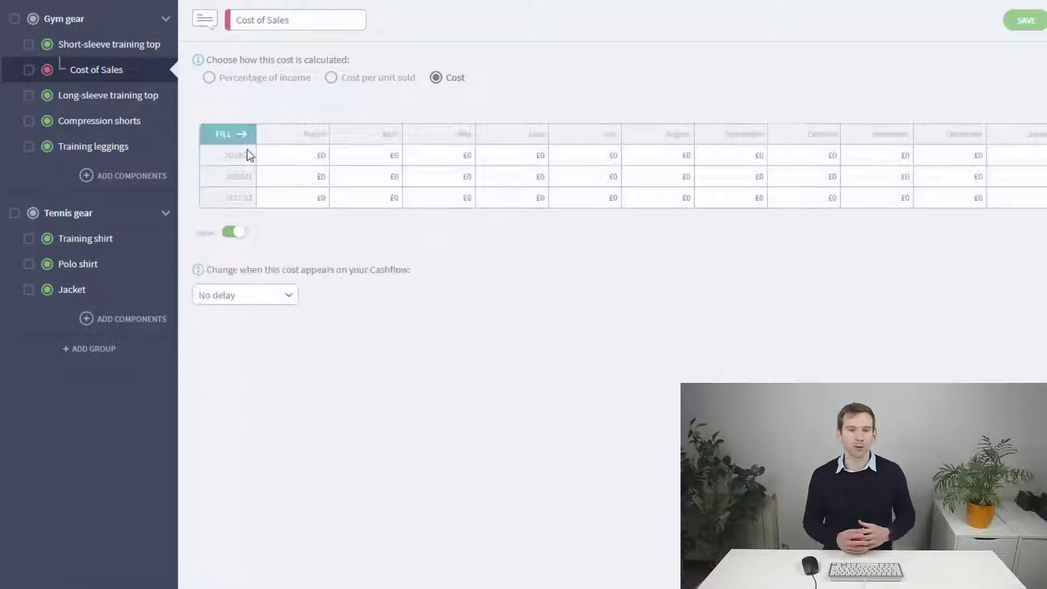
{"action": "left_click", "coordinate": [512, 155]}
{"action": "type", "text": "500"}
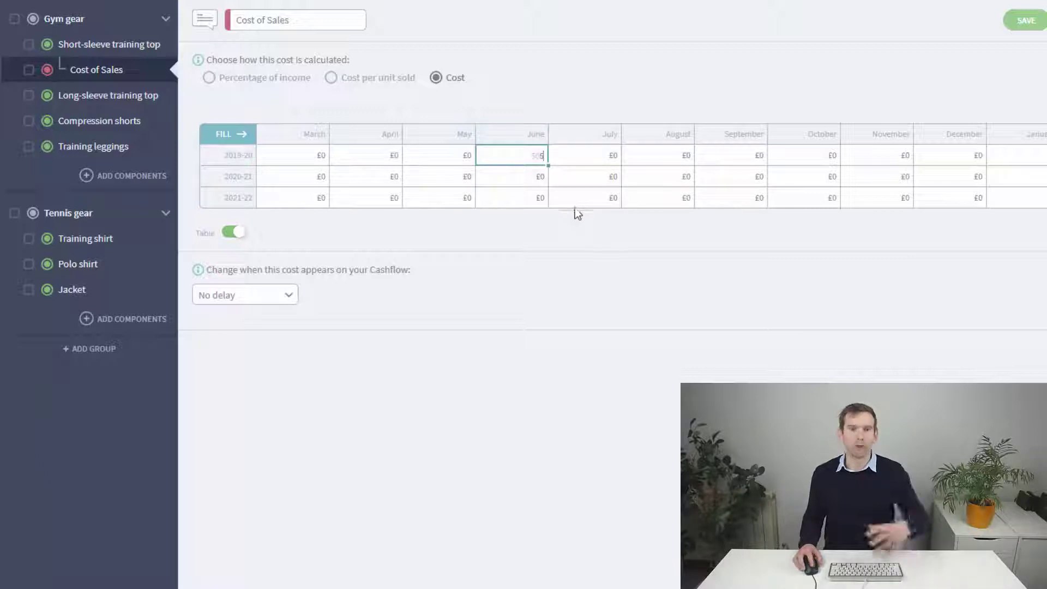
{"action": "left_click", "coordinate": [654, 240]}
{"action": "left_click", "coordinate": [596, 157]}
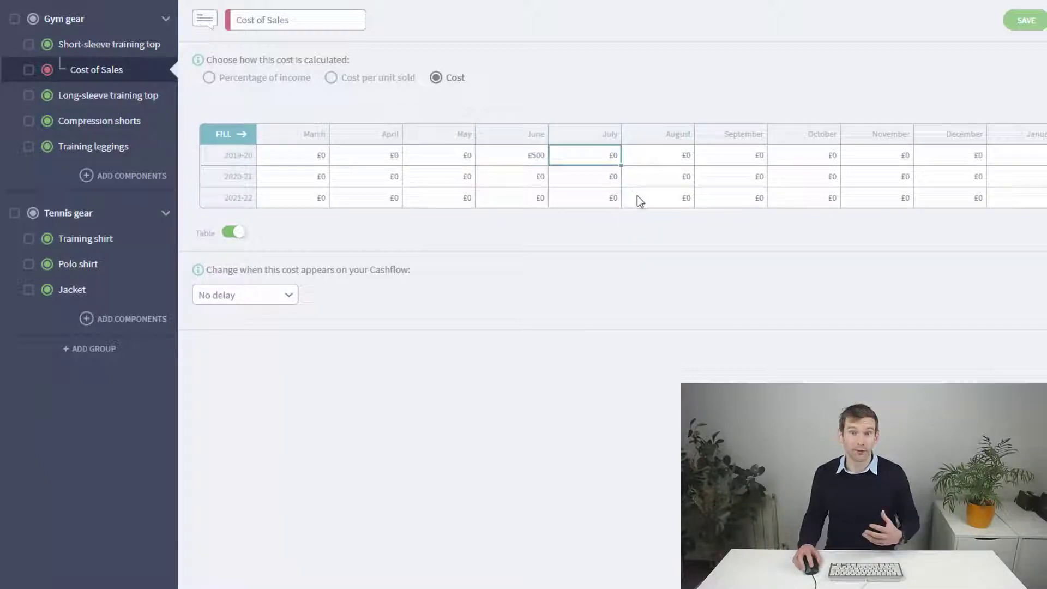
{"action": "type", "text": "9000"}
{"action": "left_click", "coordinate": [407, 100]}
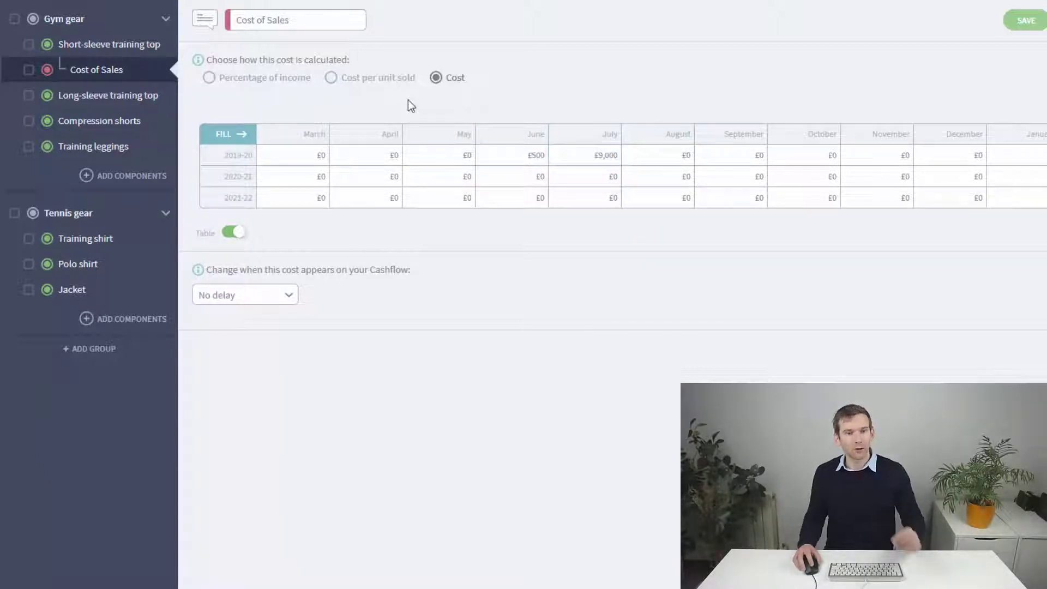
{"action": "left_click", "coordinate": [331, 78]}
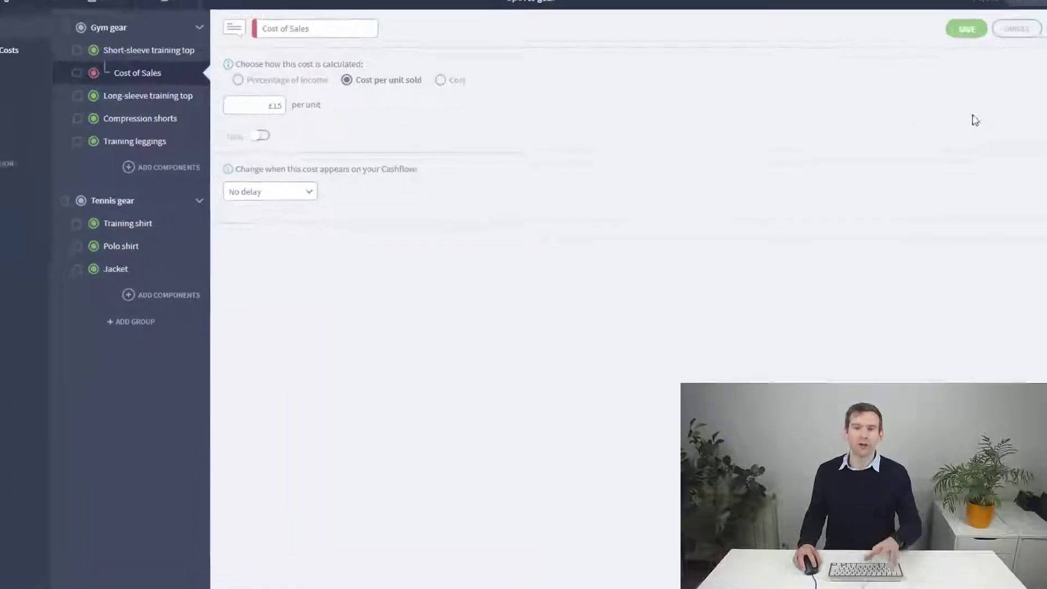
{"action": "left_click", "coordinate": [1009, 39]}
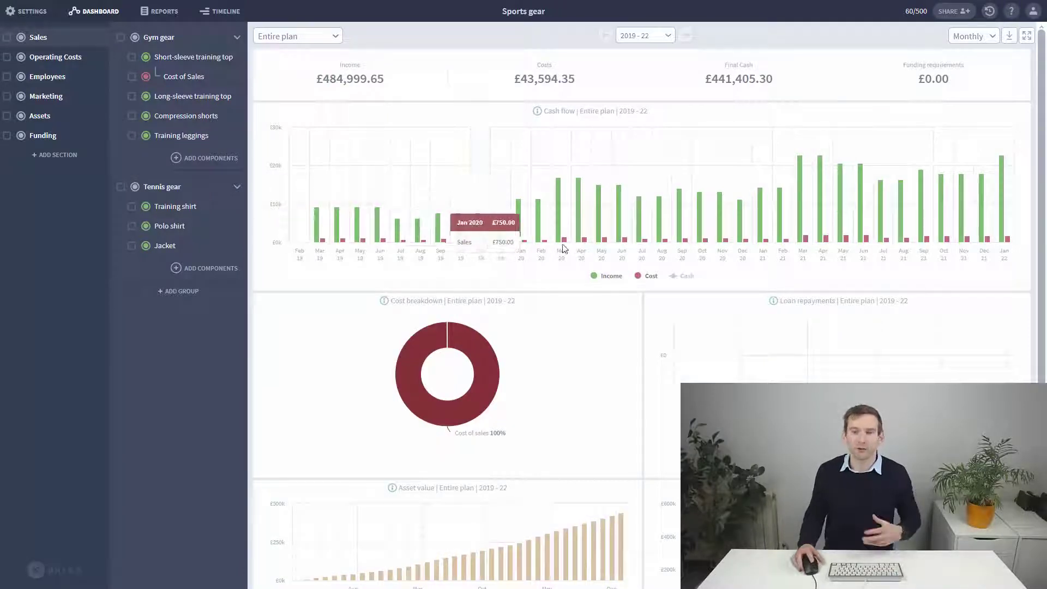
- Toggle income on the cash-flow chart, then add a Gym gear Group Cost of Sales at 5%
{"action": "left_click", "coordinate": [604, 278]}
{"action": "left_click", "coordinate": [609, 276]}
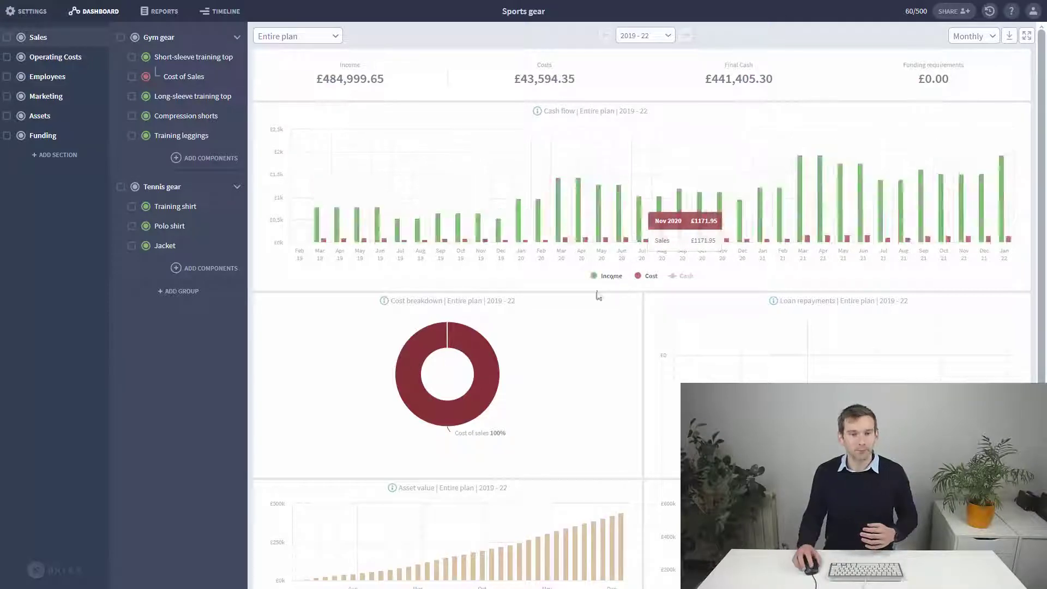
{"action": "left_click", "coordinate": [229, 159]}
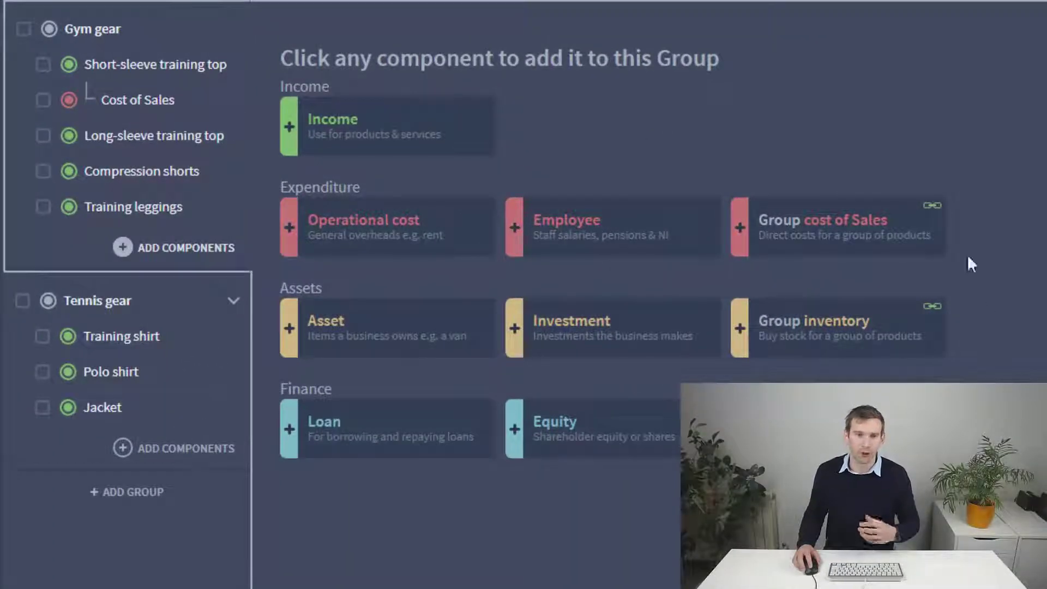
{"action": "left_click", "coordinate": [833, 252]}
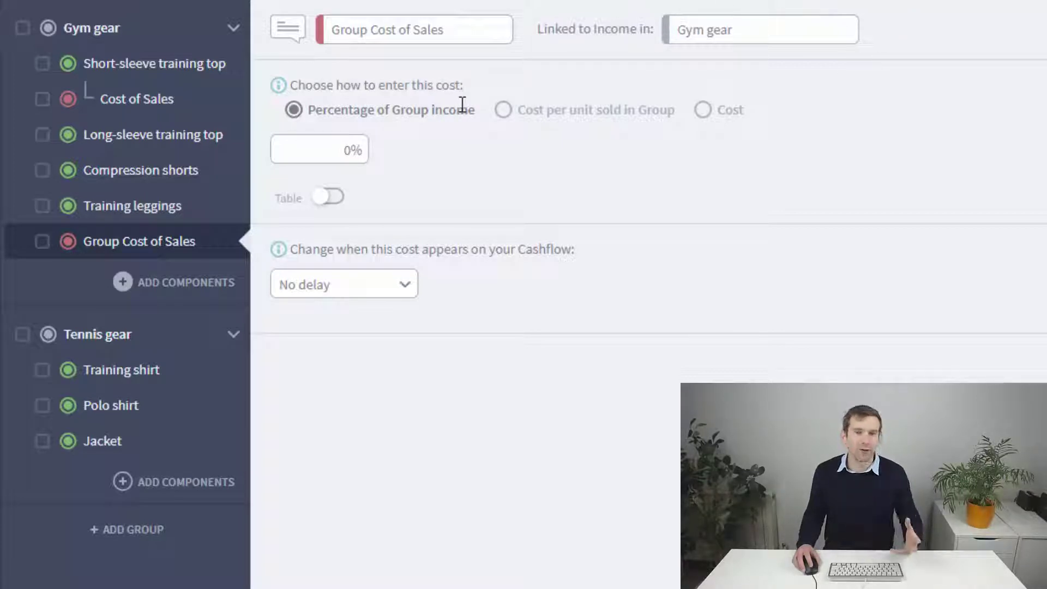
{"action": "left_click", "coordinate": [363, 153]}
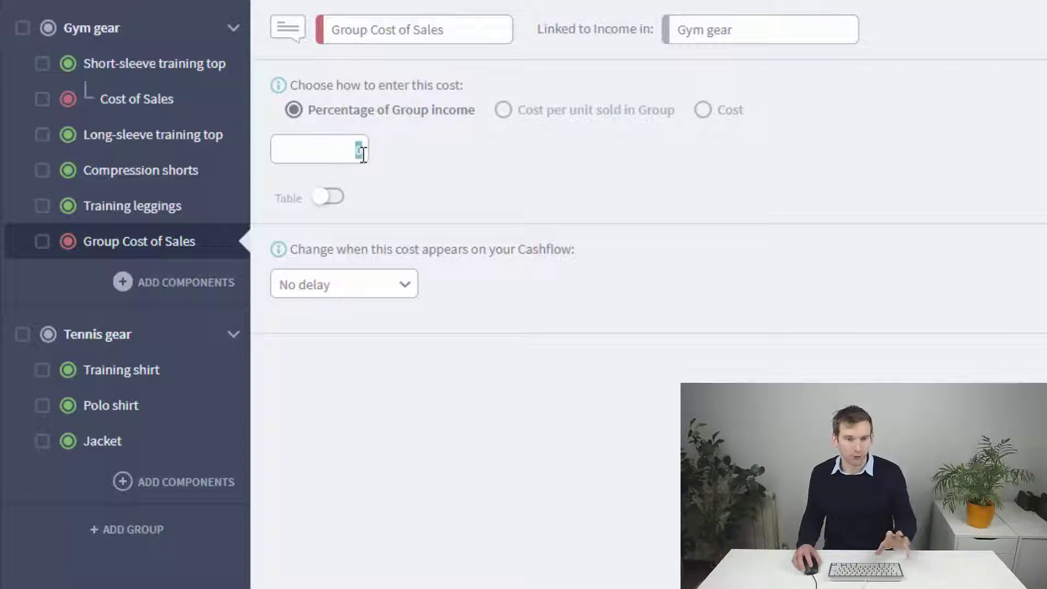
{"action": "type", "text": "5"}
{"action": "left_click", "coordinate": [432, 171]}
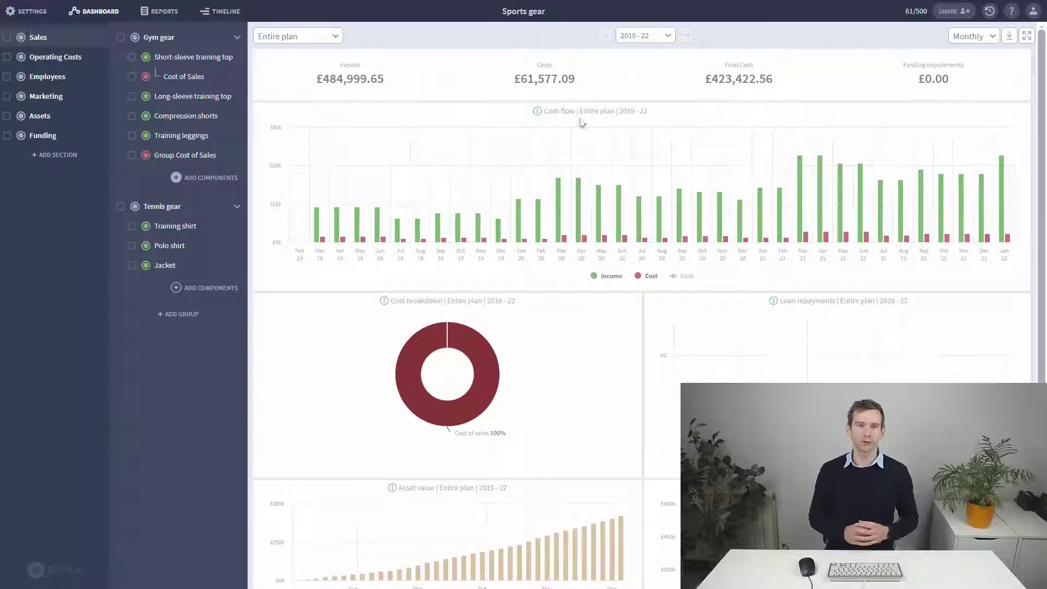
- Add an Inventory component for Long-sleeve training top costed at £15 per unit, then view the dashboard
{"action": "left_click", "coordinate": [233, 179]}
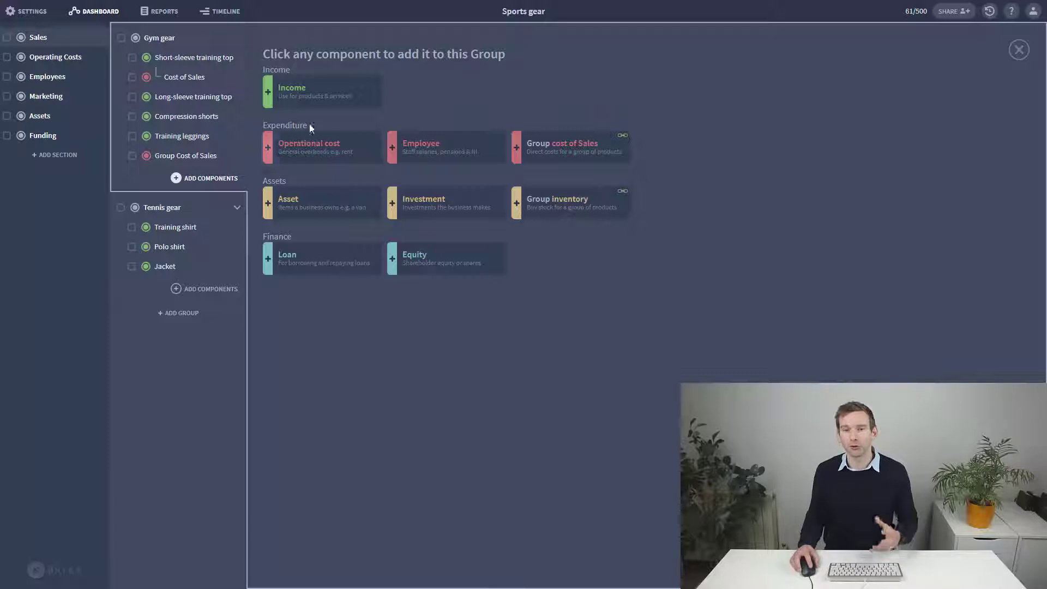
{"action": "left_click", "coordinate": [193, 98]}
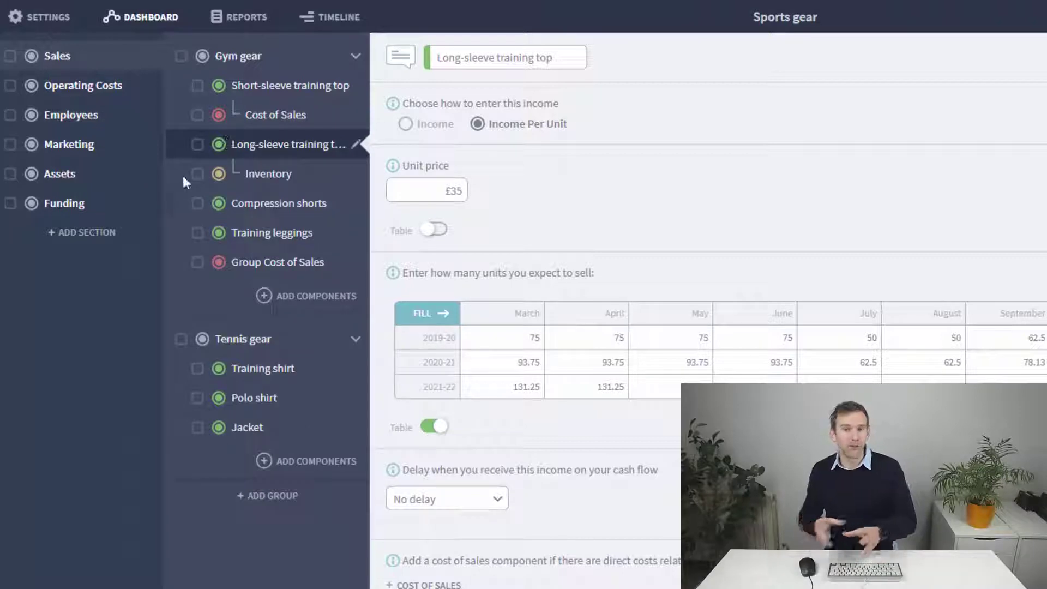
{"action": "left_click", "coordinate": [306, 177]}
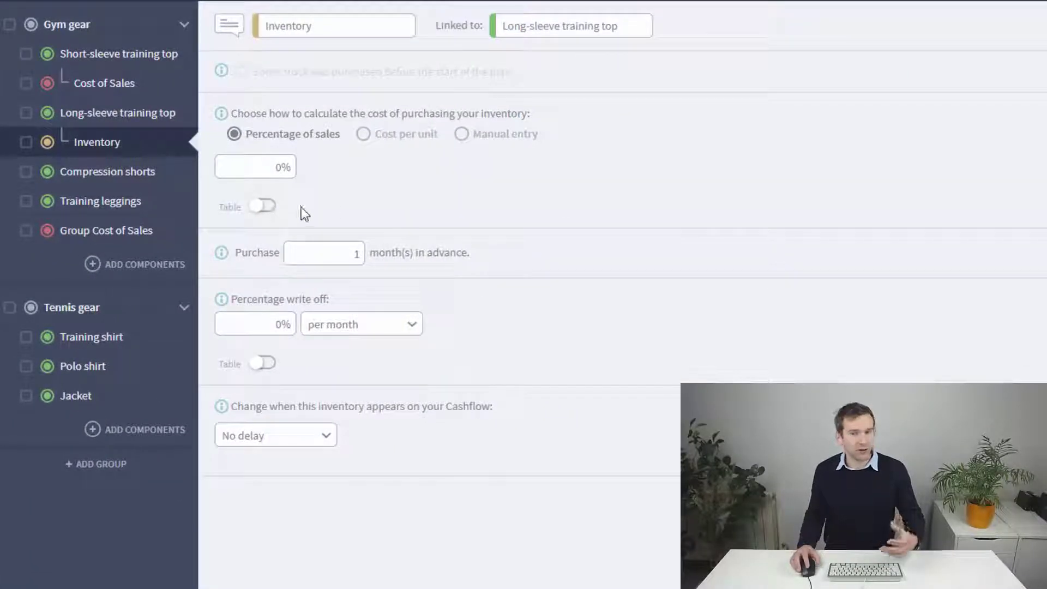
{"action": "left_click", "coordinate": [362, 134]}
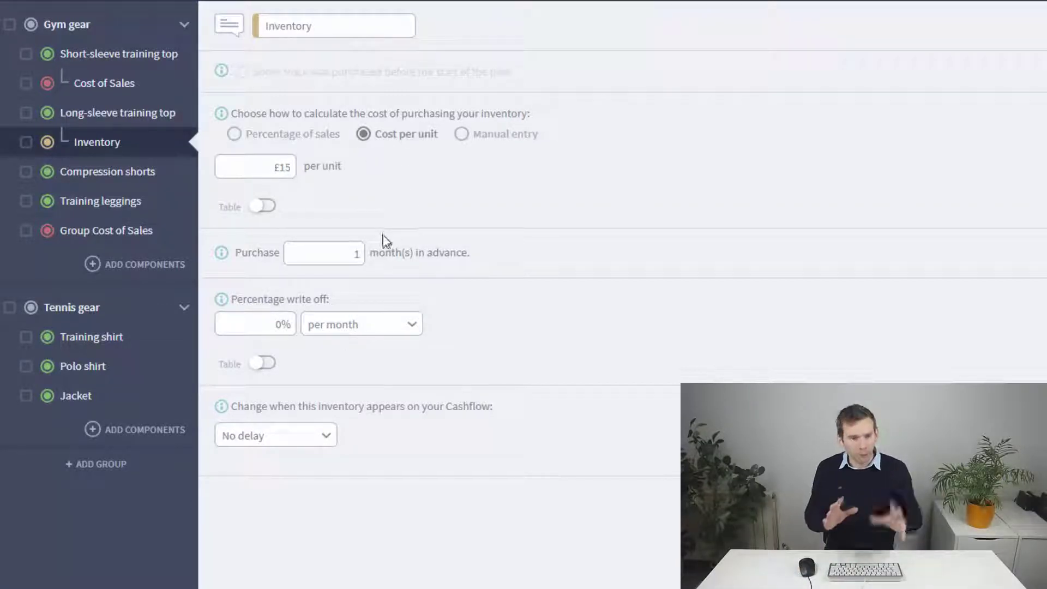
{"action": "left_click", "coordinate": [93, 11]}
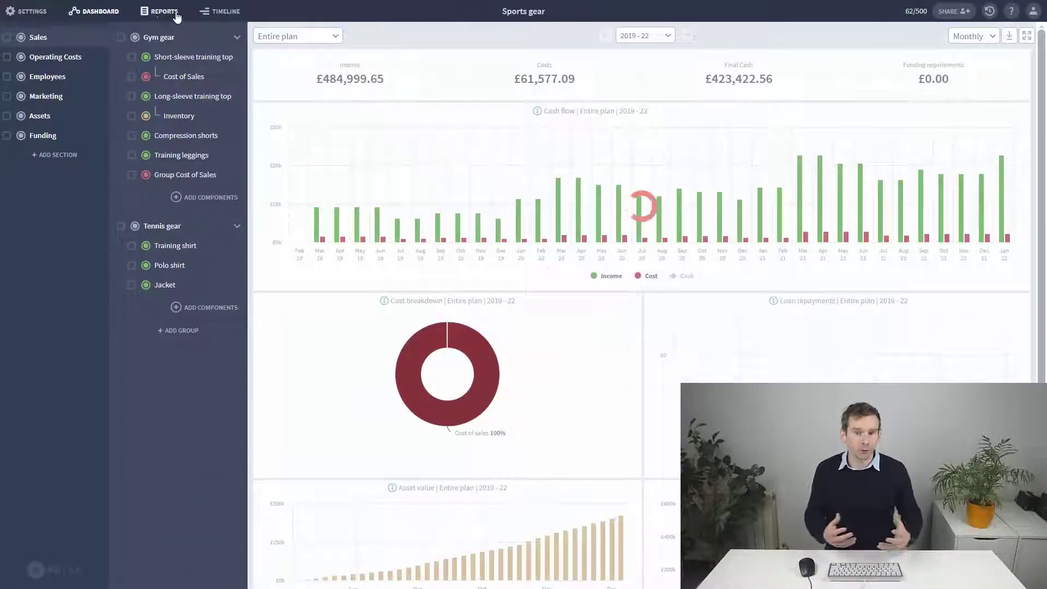
- Check Inventory on the Balance Sheet report, then reopen the Inventory settings
{"action": "left_click", "coordinate": [158, 13]}
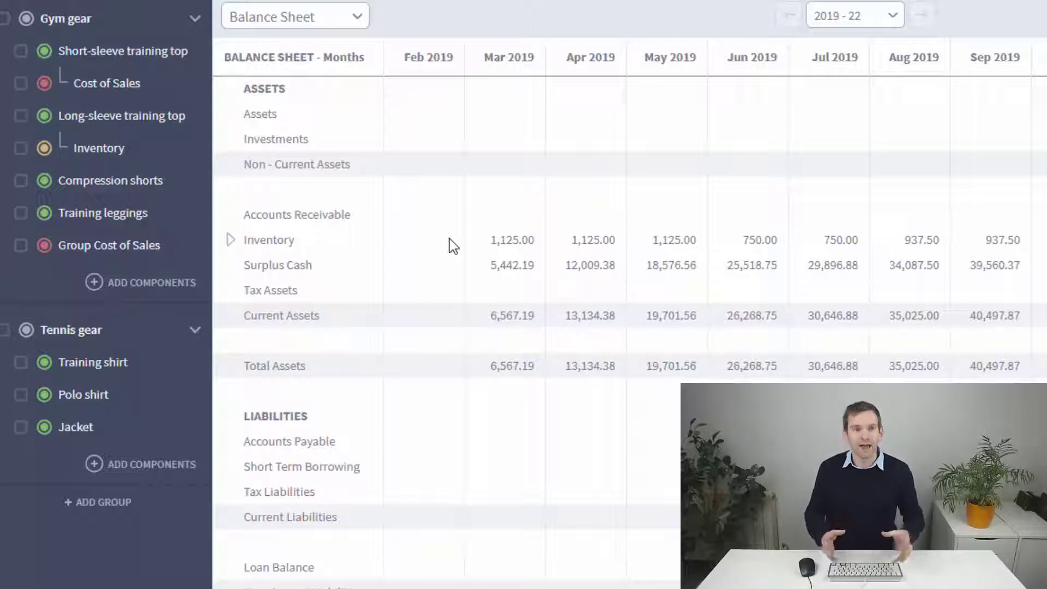
{"action": "left_click", "coordinate": [160, 158]}
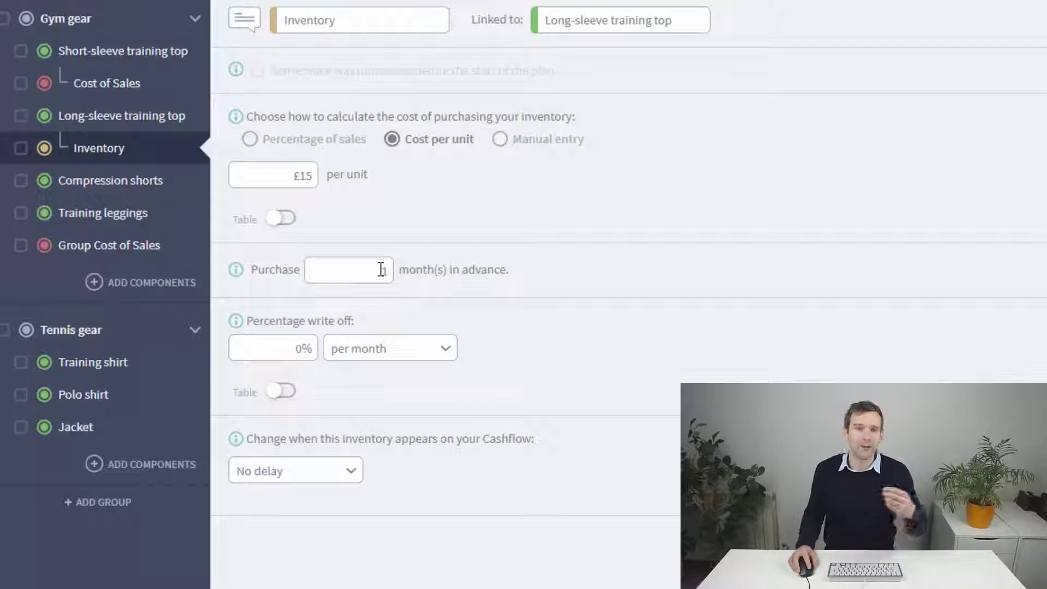
- Set inventory to be purchased 6 months in advance, then reopen the Inventory settings
{"action": "type", "text": "6"}
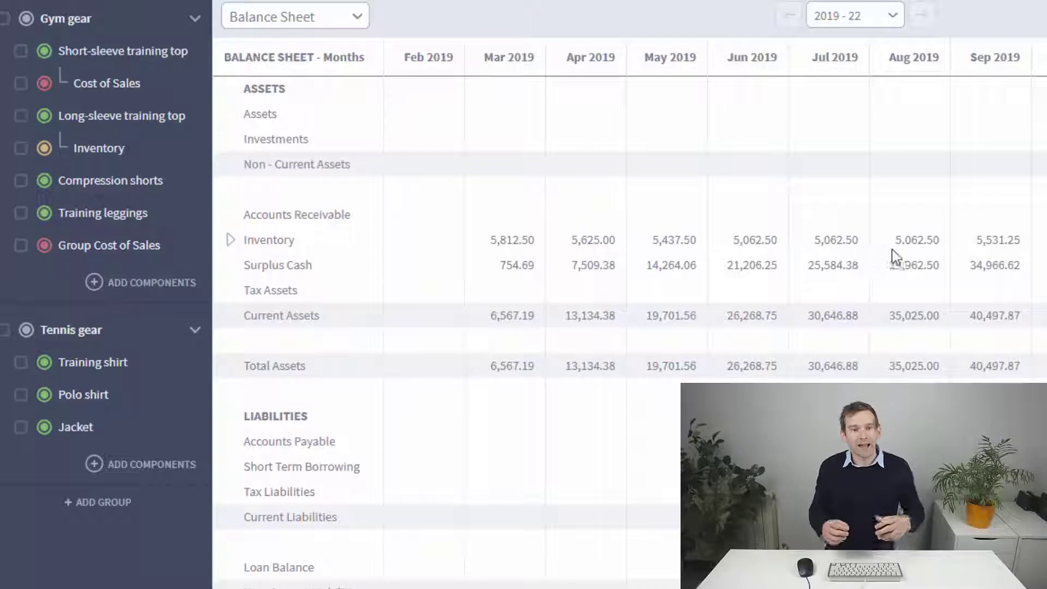
{"action": "left_click", "coordinate": [136, 146]}
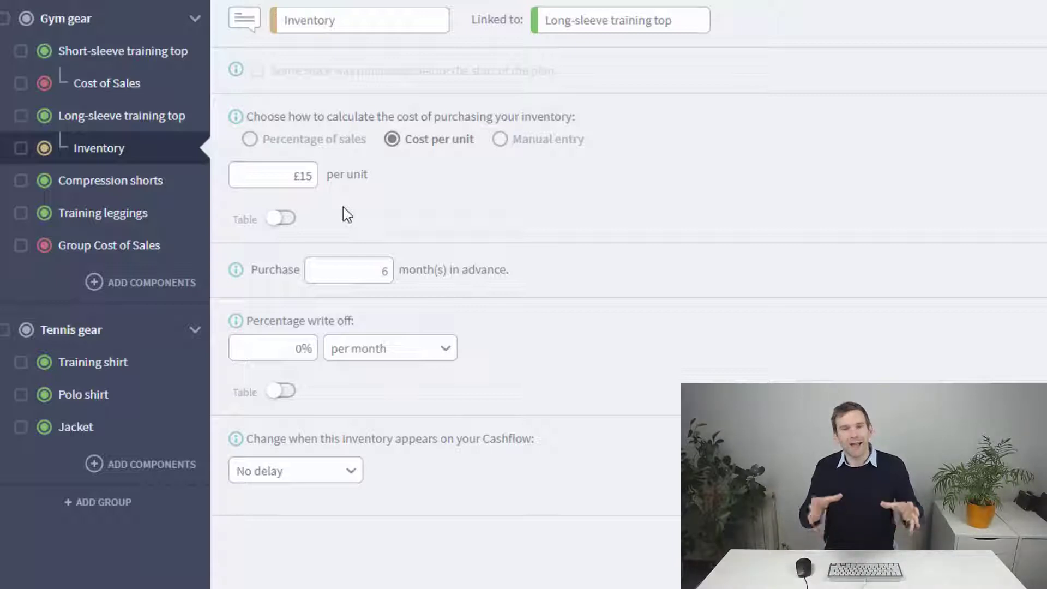
- Try manual monthly inventory entry, then revert to cost per unit with a 5% write-off
{"action": "left_click", "coordinate": [508, 138]}
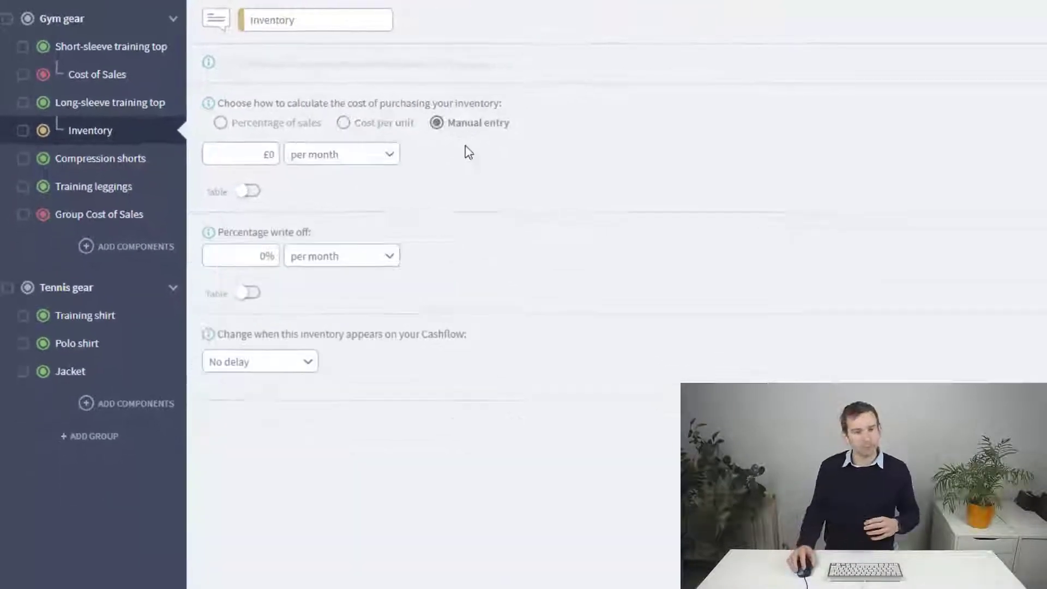
{"action": "left_click", "coordinate": [248, 191]}
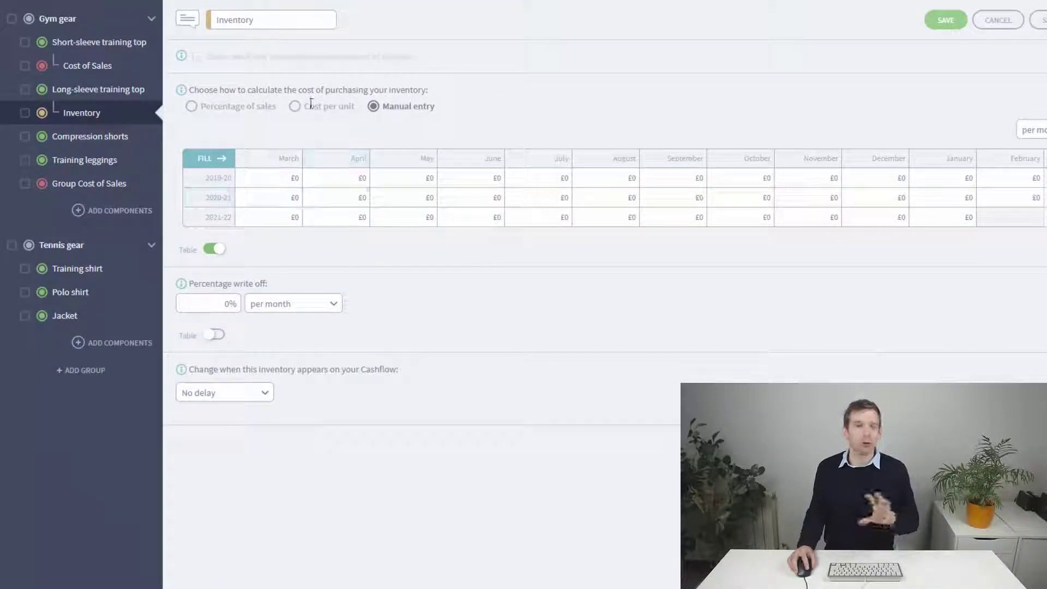
{"action": "left_click", "coordinate": [292, 105]}
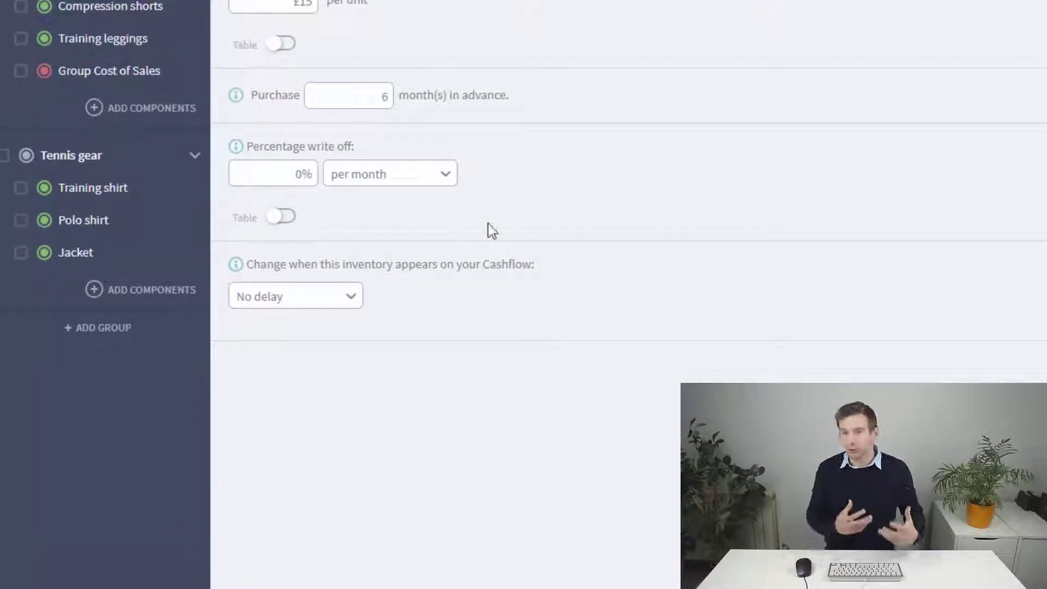
{"action": "left_click", "coordinate": [307, 184]}
{"action": "type", "text": "5"}
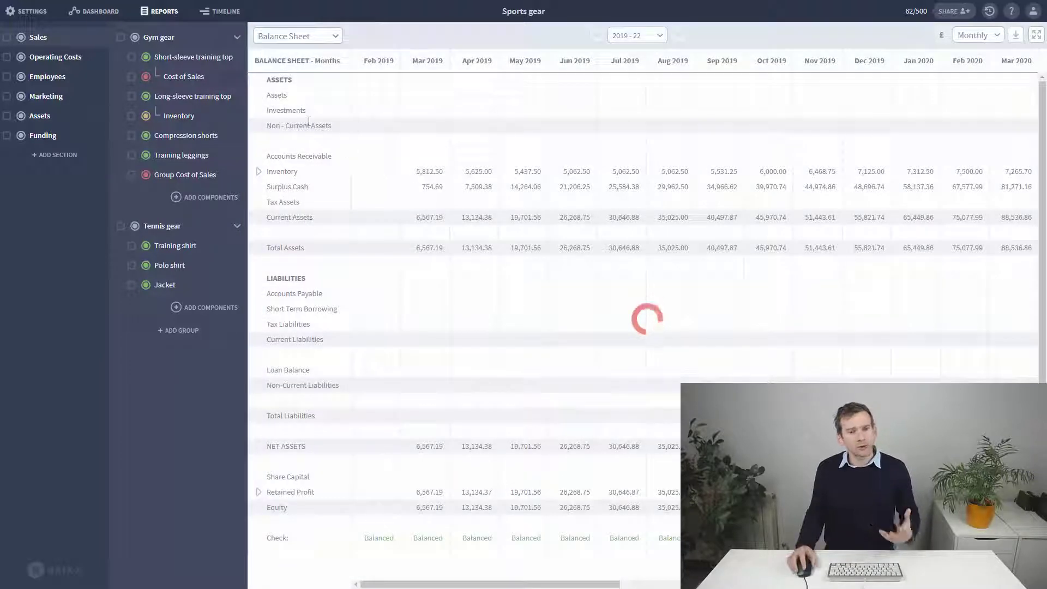
- Review dashboard costs of £117,124.75, then open the Gym gear component picker
{"action": "left_click", "coordinate": [101, 12]}
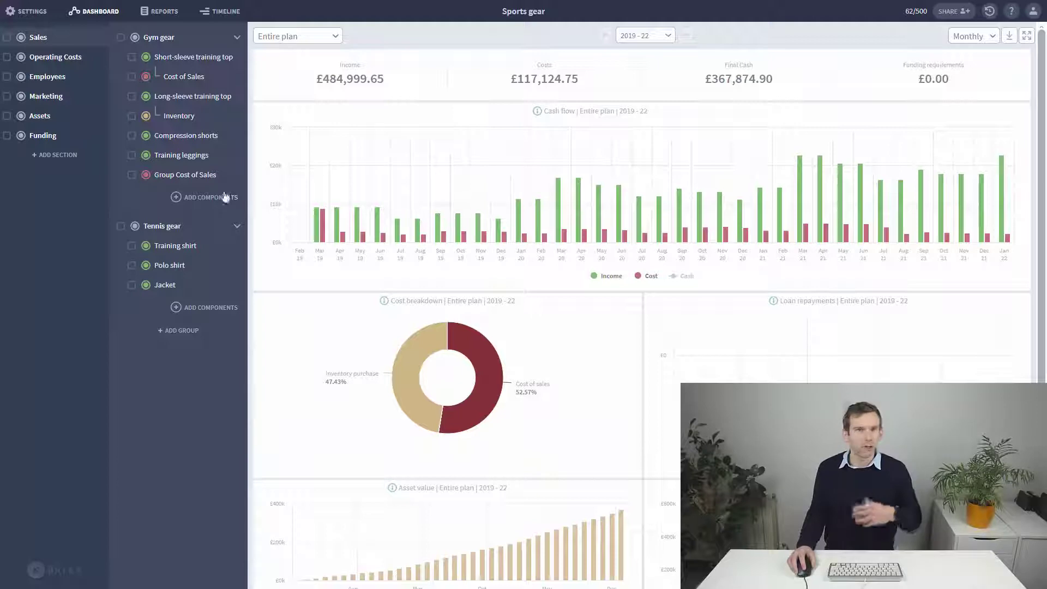
{"action": "left_click", "coordinate": [205, 197]}
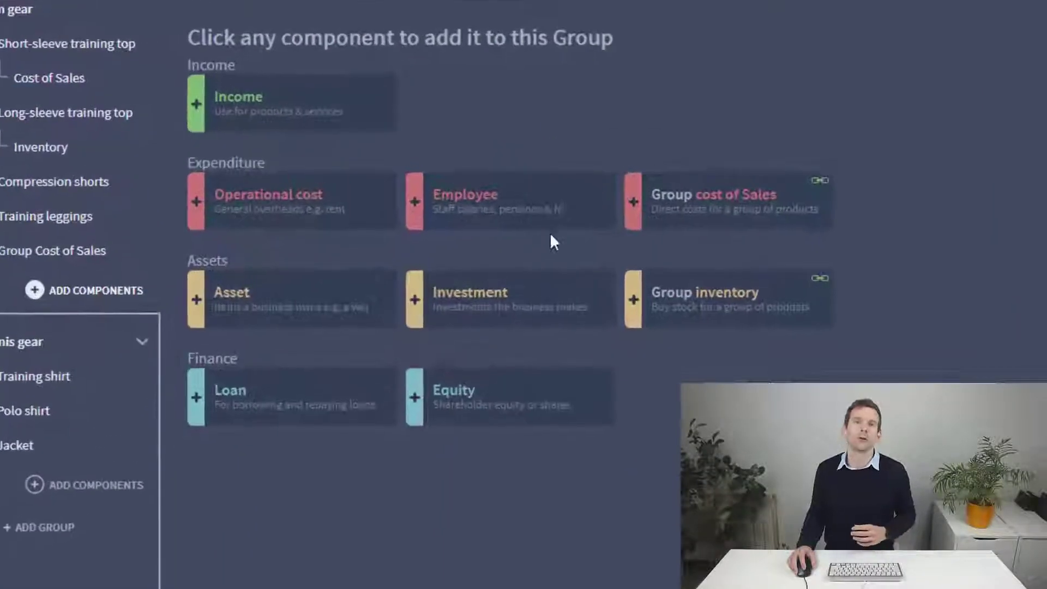